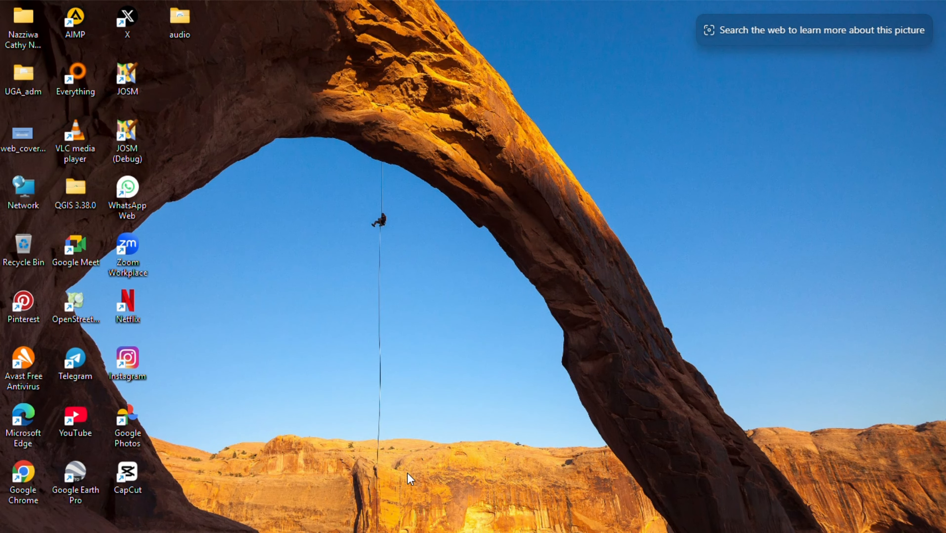
# Step: Switch to QGIS and create a new empty project, dismissing the startup notifications
pyautogui.moveTo(410, 532)
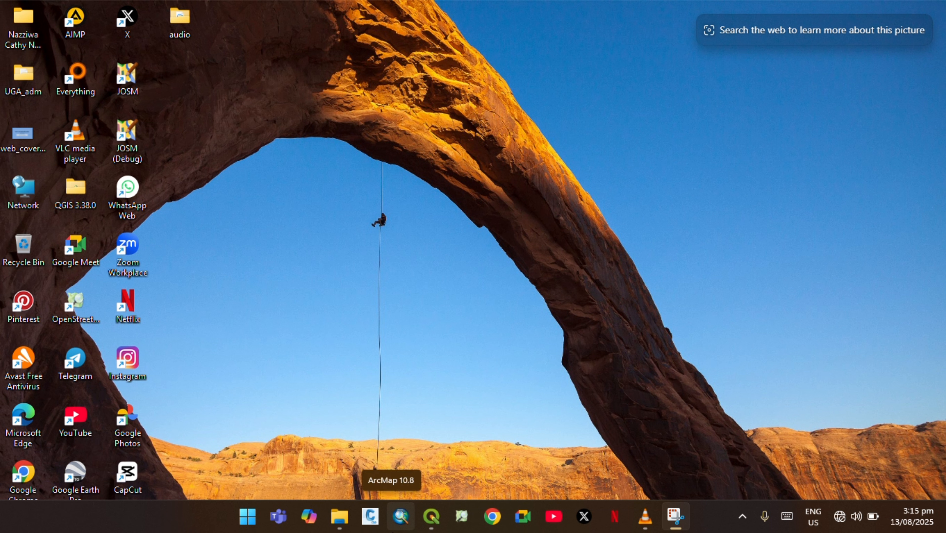
pyautogui.moveTo(432, 516)
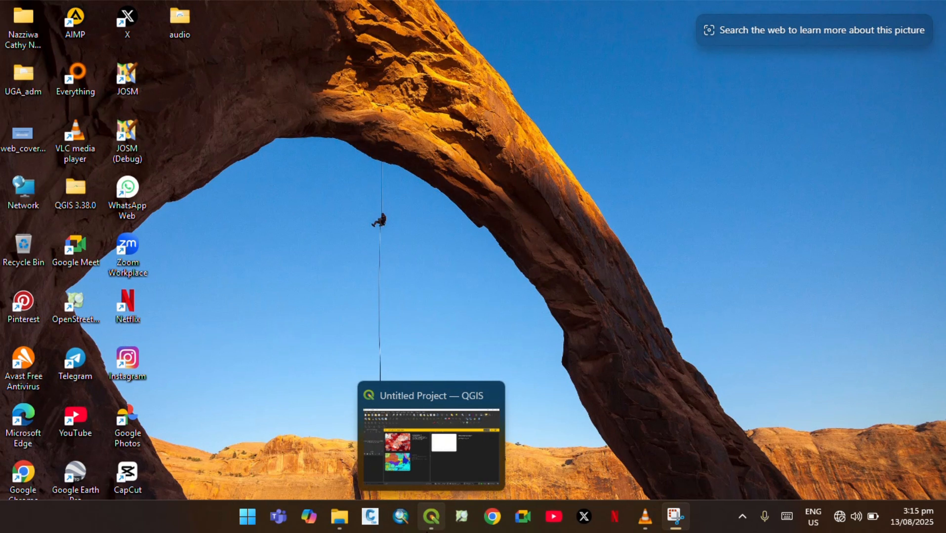
pyautogui.click(427, 520)
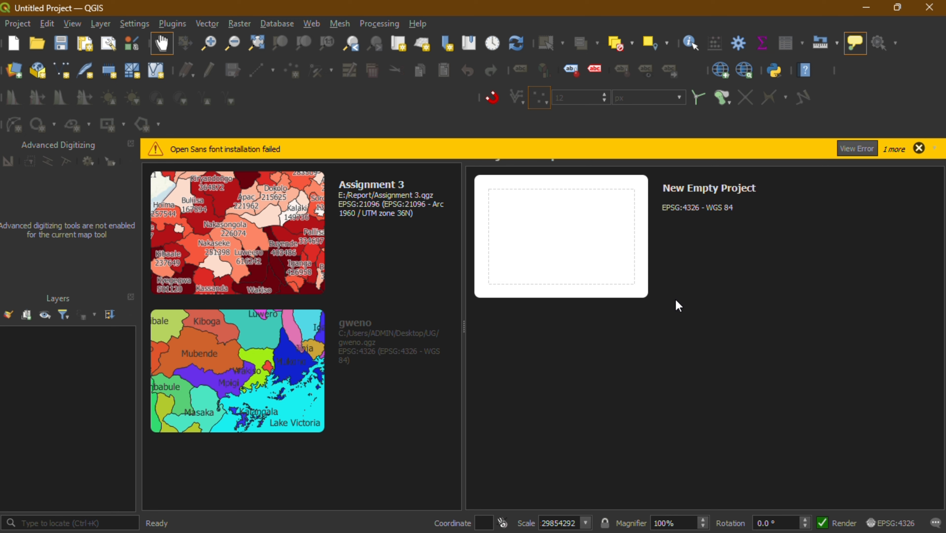
pyautogui.click(530, 243)
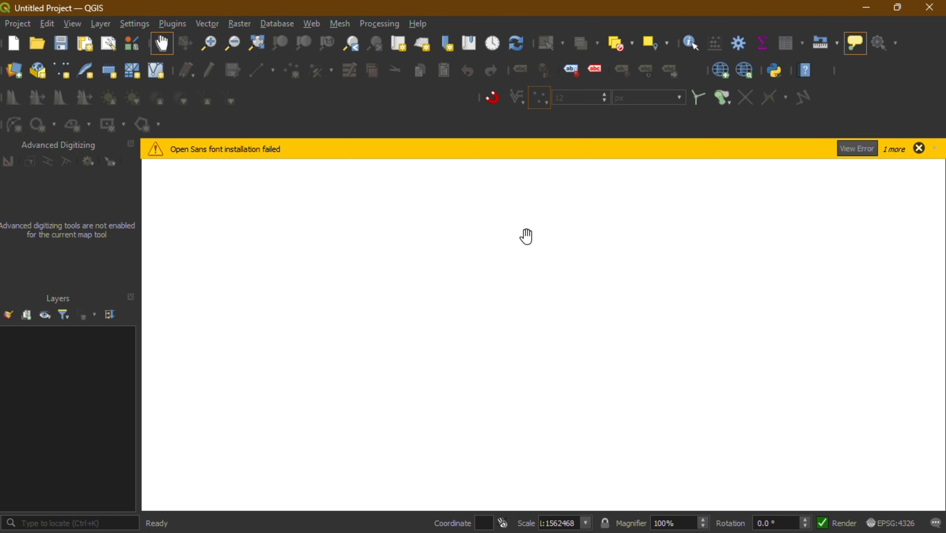
pyautogui.click(918, 151)
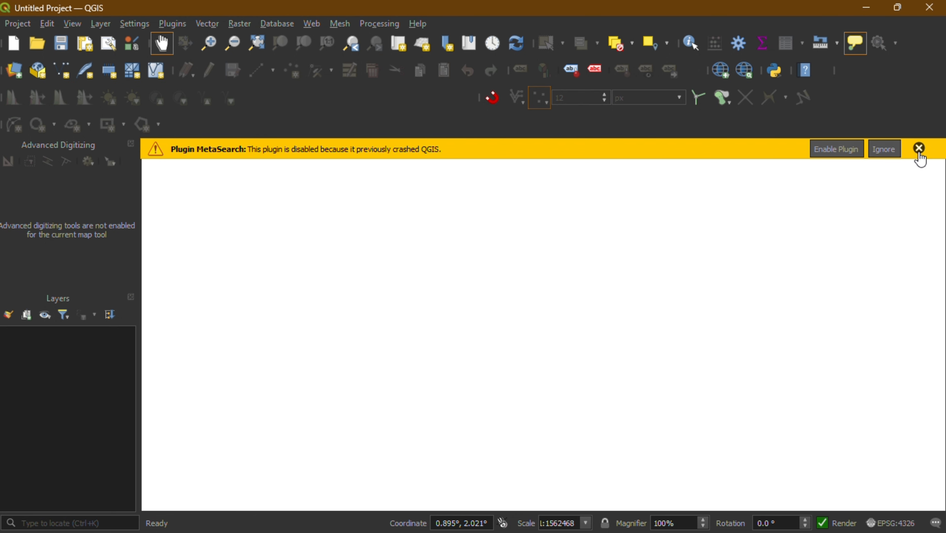
pyautogui.click(889, 152)
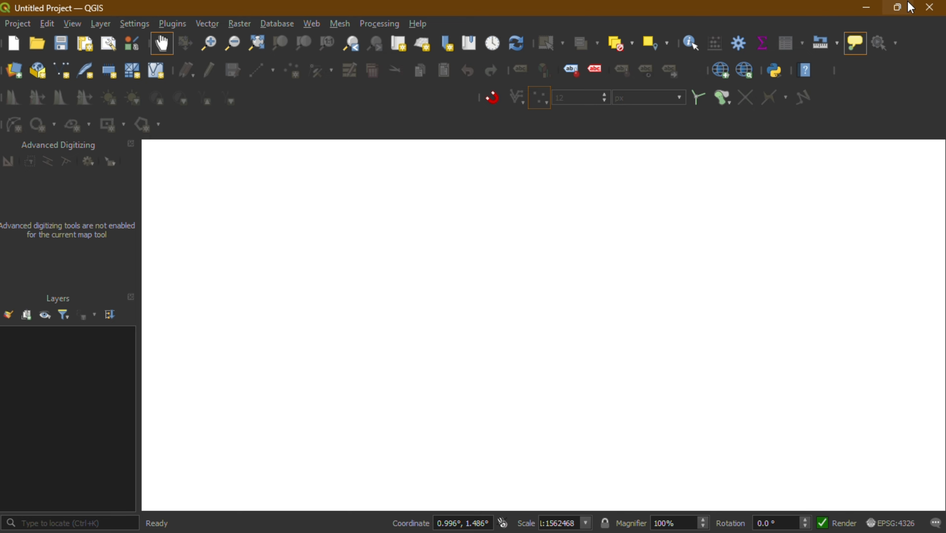
# Step: Arrange the QGIS window side by side with the File Explorer window
pyautogui.moveTo(907, 12)
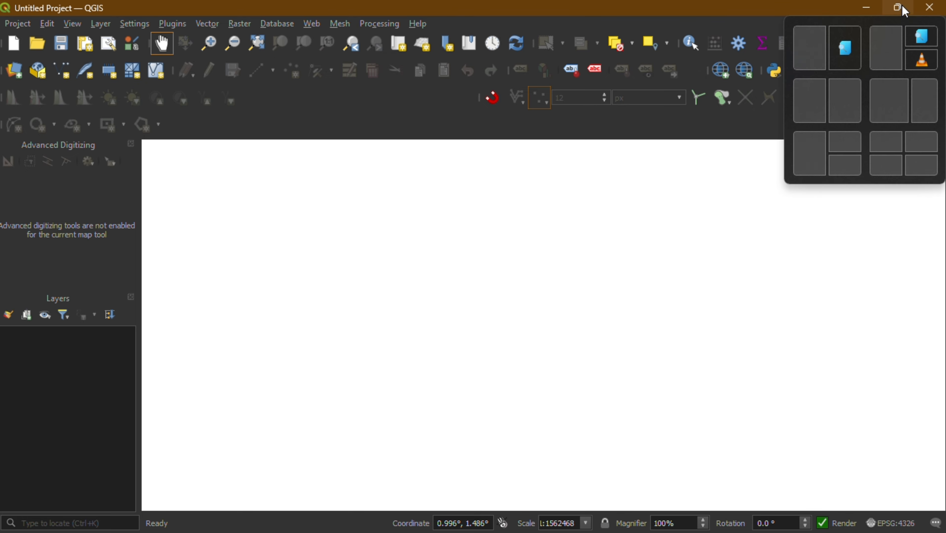
pyautogui.click(823, 48)
pyautogui.click(823, 49)
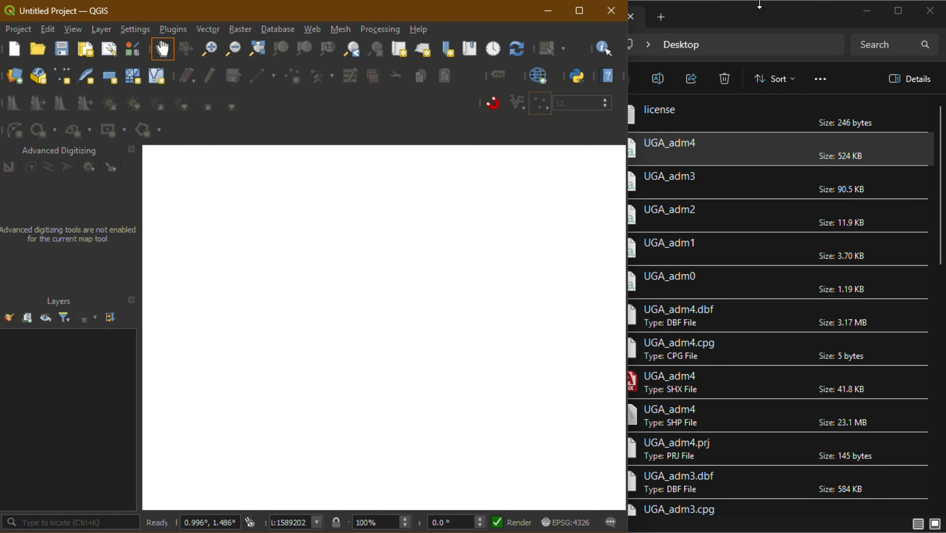
pyautogui.click(762, 12)
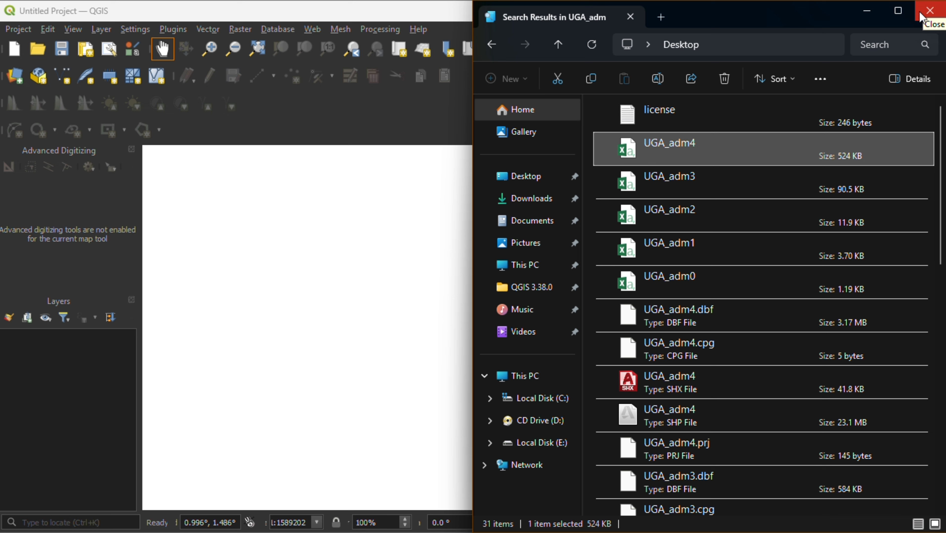
# Step: Open the UGA_adm folder on the Desktop in File Explorer and search it for "shp"
pyautogui.click(524, 177)
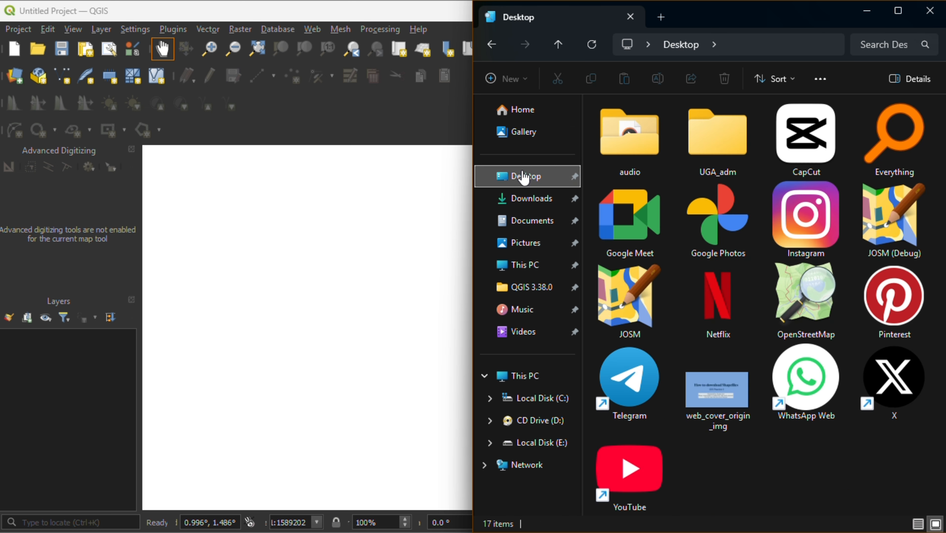
pyautogui.click(749, 156)
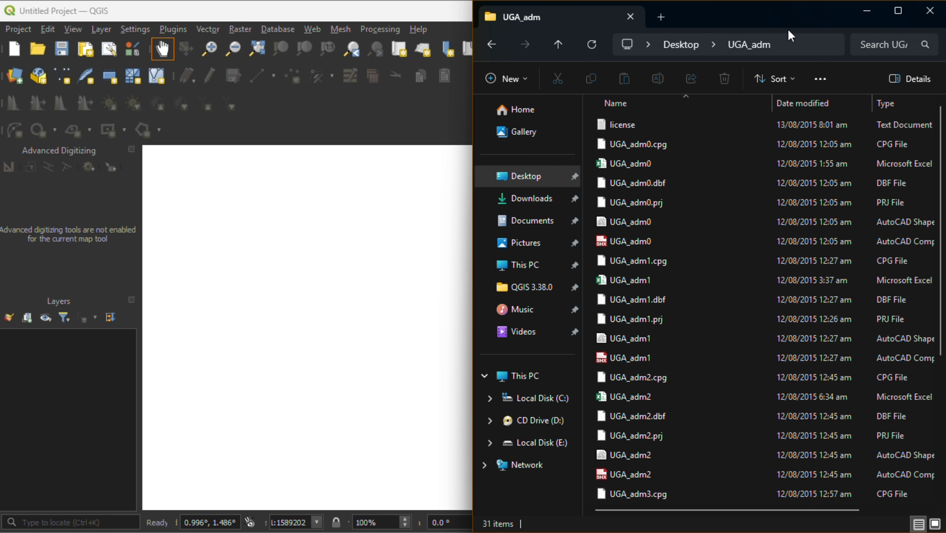
pyautogui.click(873, 44)
pyautogui.write('shp')
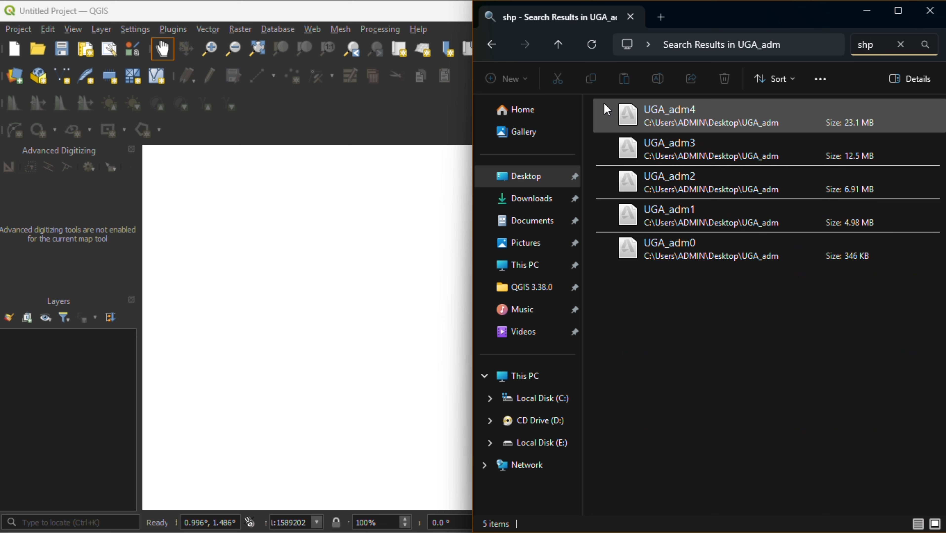
# Step: Add the shapefiles UGA_adm0 through UGA_adm4 from the search results to the QGIS project
pyautogui.moveTo(591, 106); pyautogui.dragTo(626, 282)
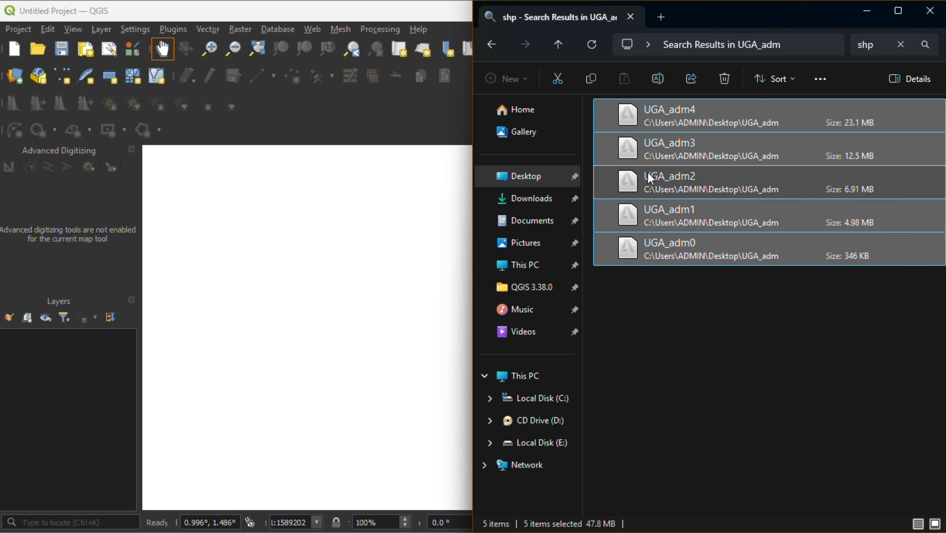
pyautogui.moveTo(654, 179); pyautogui.dragTo(330, 236)
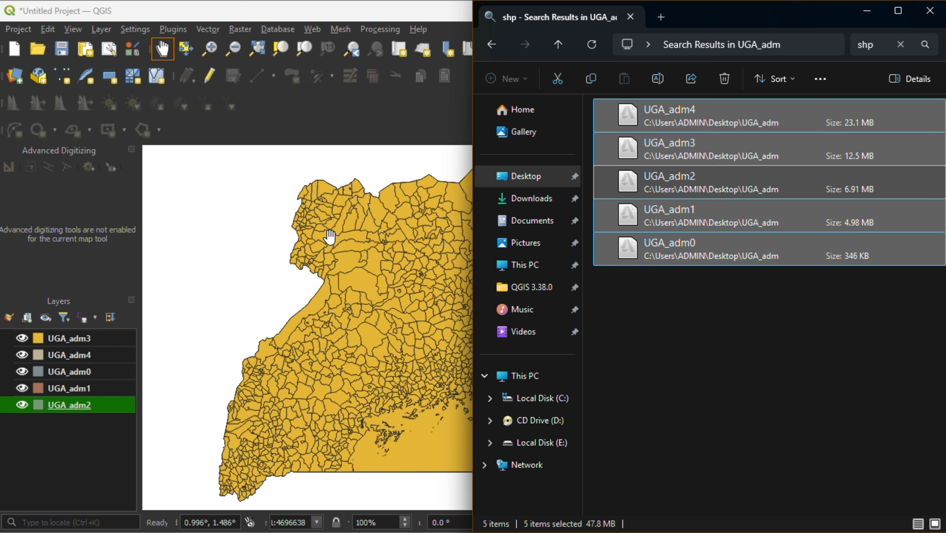
pyautogui.click(242, 232)
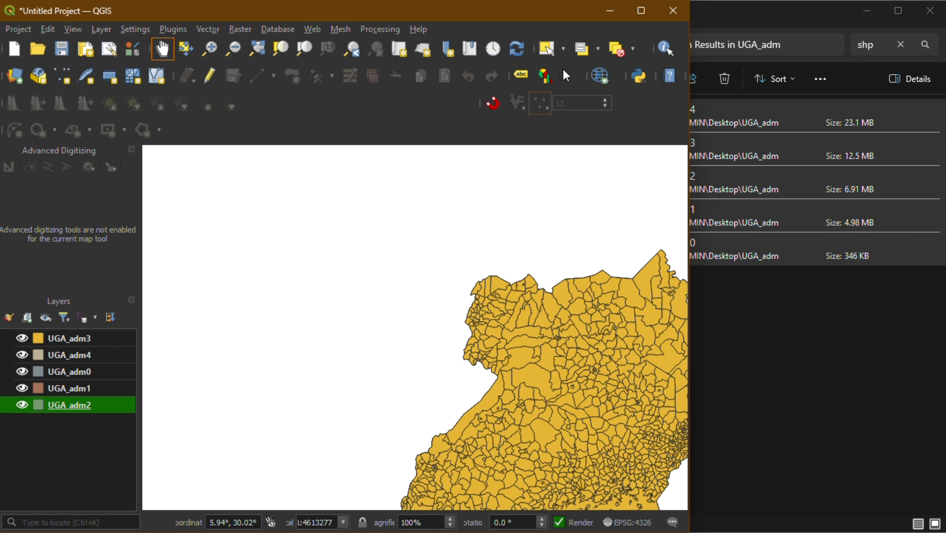
# Step: Maximize the QGIS window and zoom the map to the UGA_adm3 layer
pyautogui.moveTo(638, 14)
pyautogui.click(475, 196)
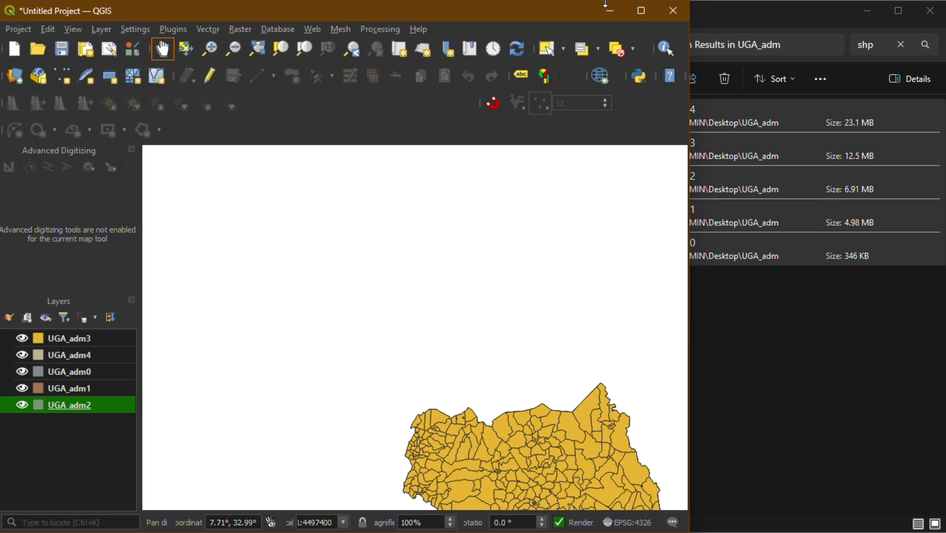
pyautogui.click(643, 12)
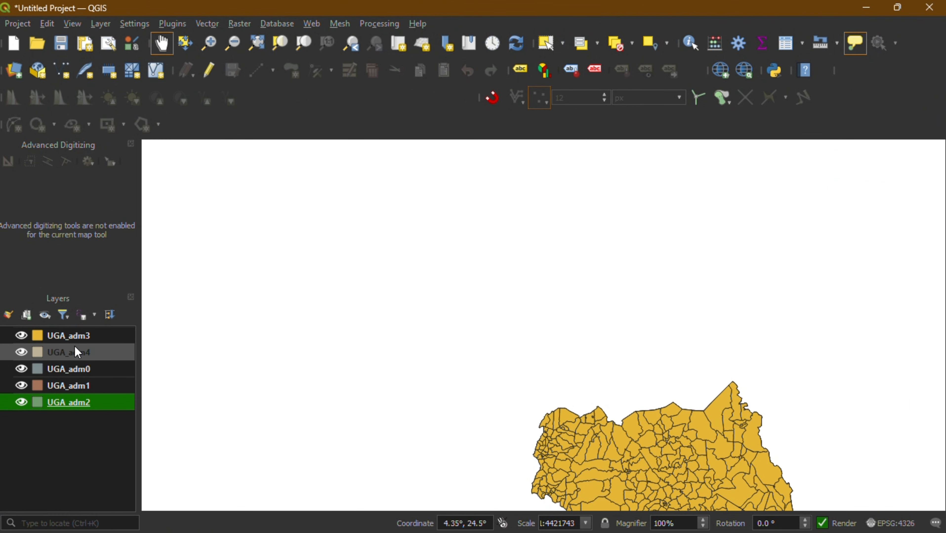
pyautogui.click(82, 338)
pyautogui.rightClick(82, 341)
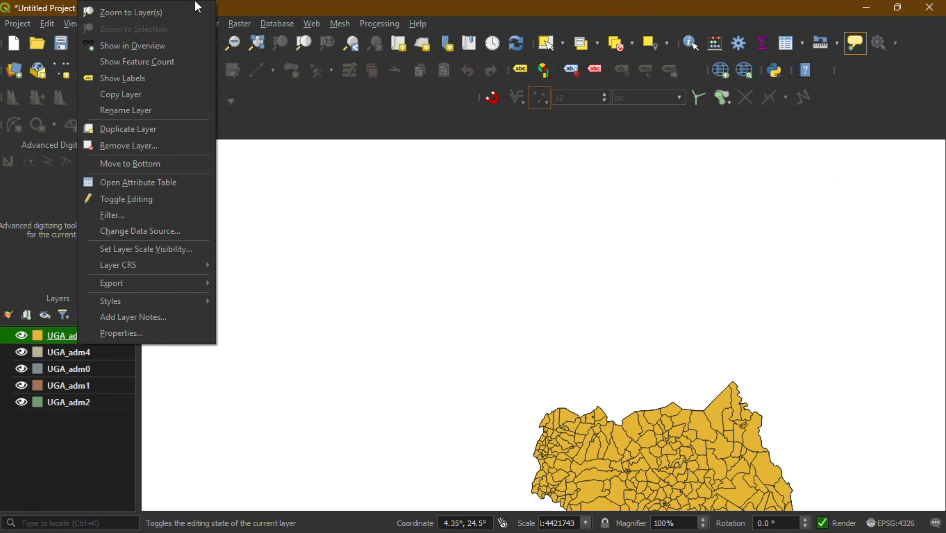
pyautogui.click(165, 12)
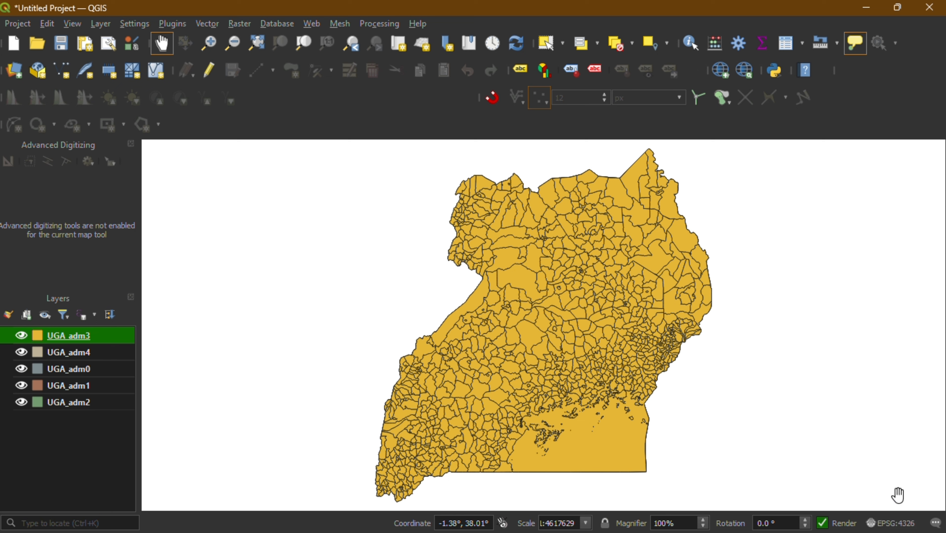
# Step: Compare Arc 1960 / UTM zones 36N and 36S, and apply EPSG:4326 - WGS 84 as the project's coordinate reference system
pyautogui.click(894, 522)
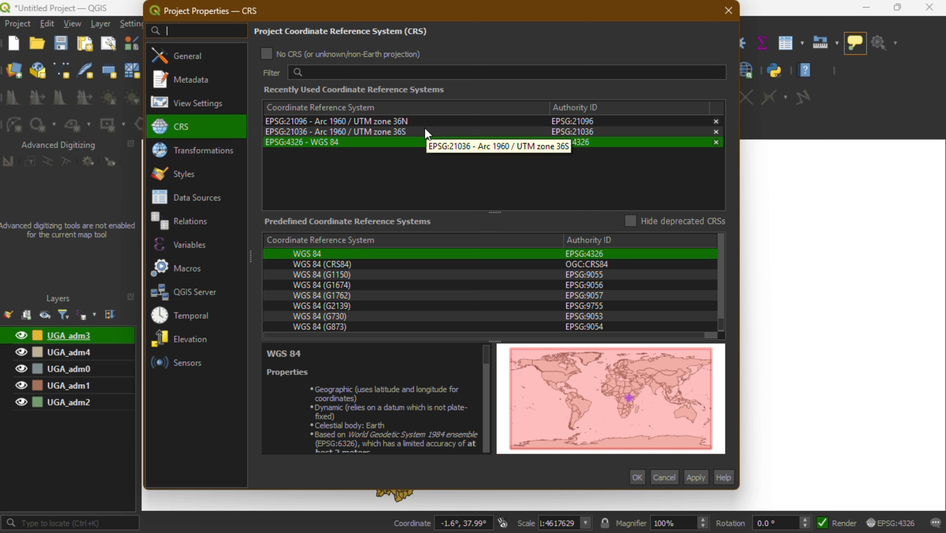
pyautogui.click(408, 121)
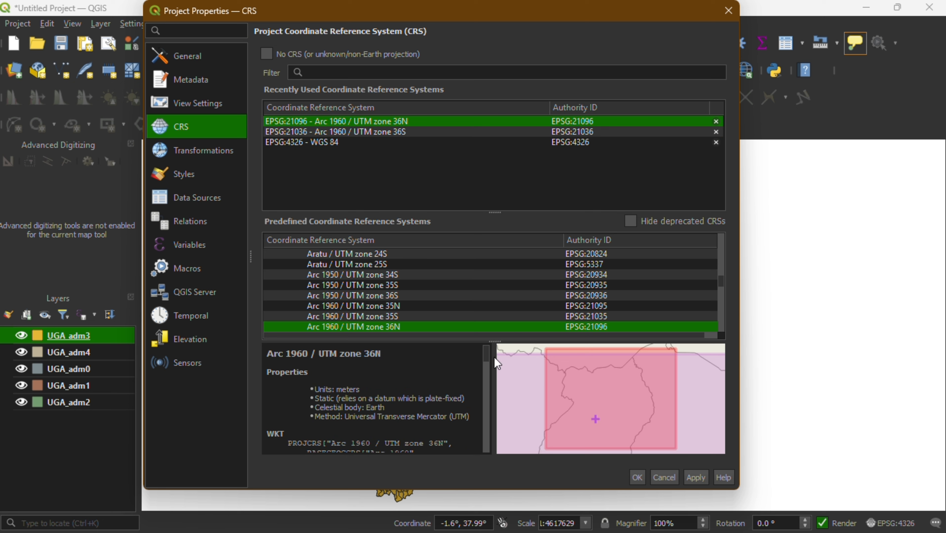
pyautogui.click(429, 131)
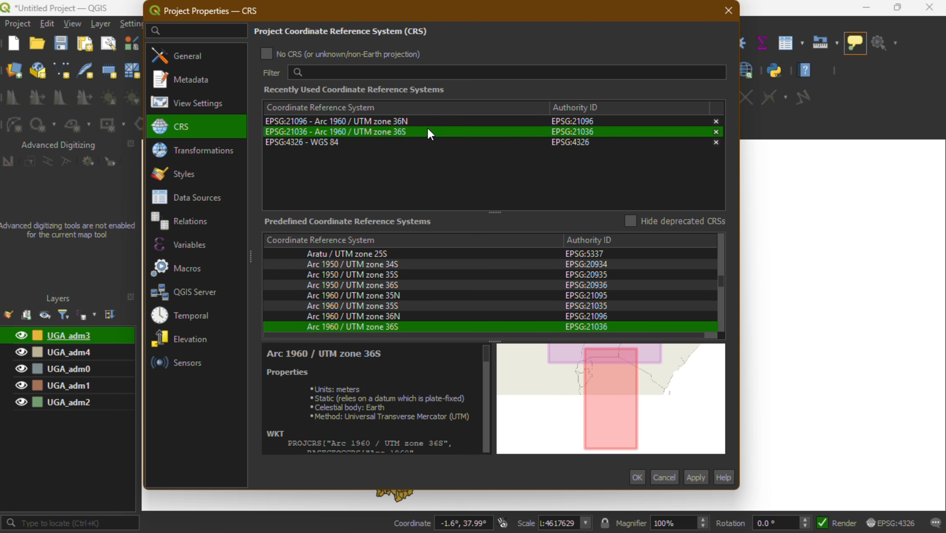
pyautogui.click(344, 141)
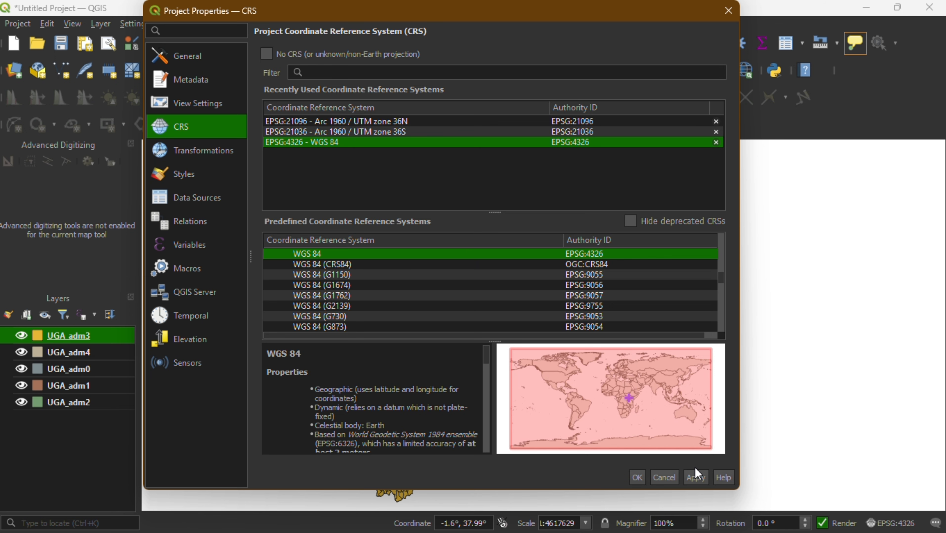
pyautogui.click(694, 478)
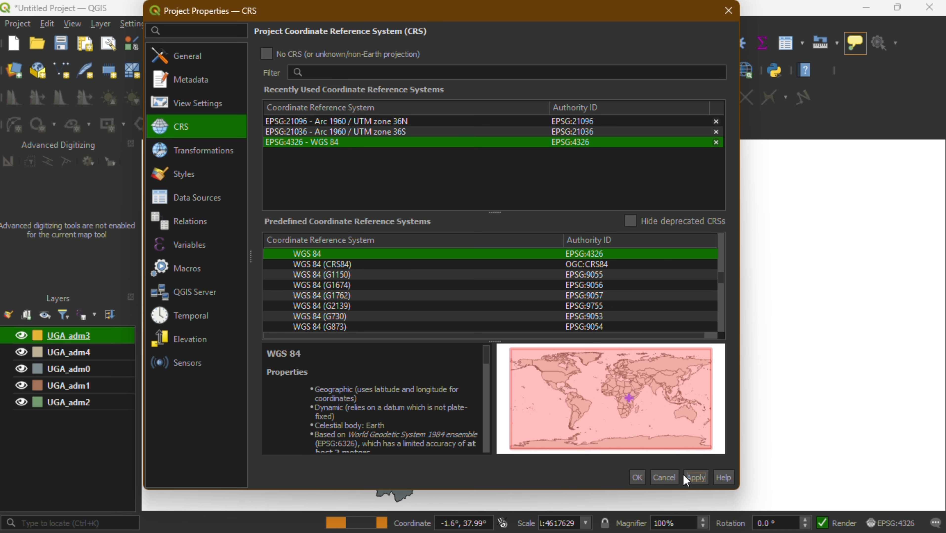
pyautogui.click(638, 478)
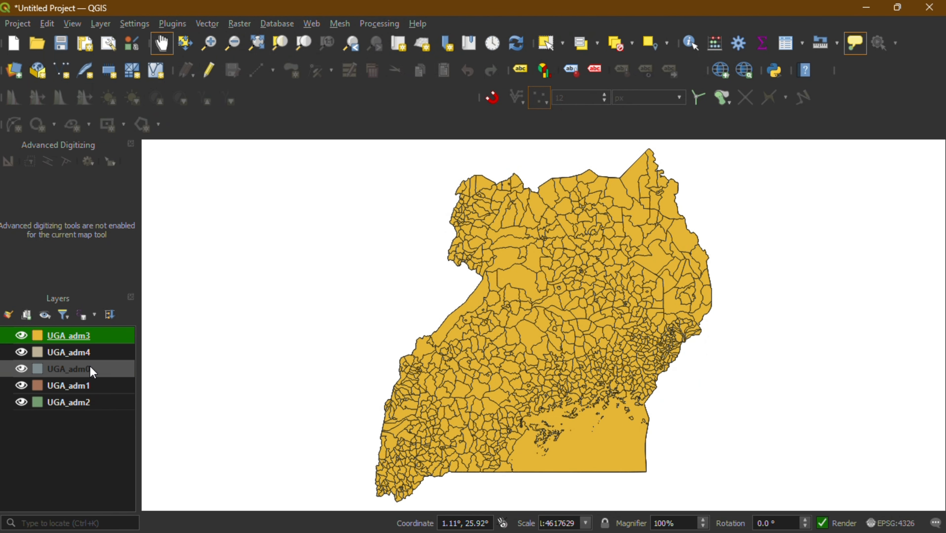
# Step: Hide all five layers, UGA_adm0 through UGA_adm4, on the map
pyautogui.click(25, 337)
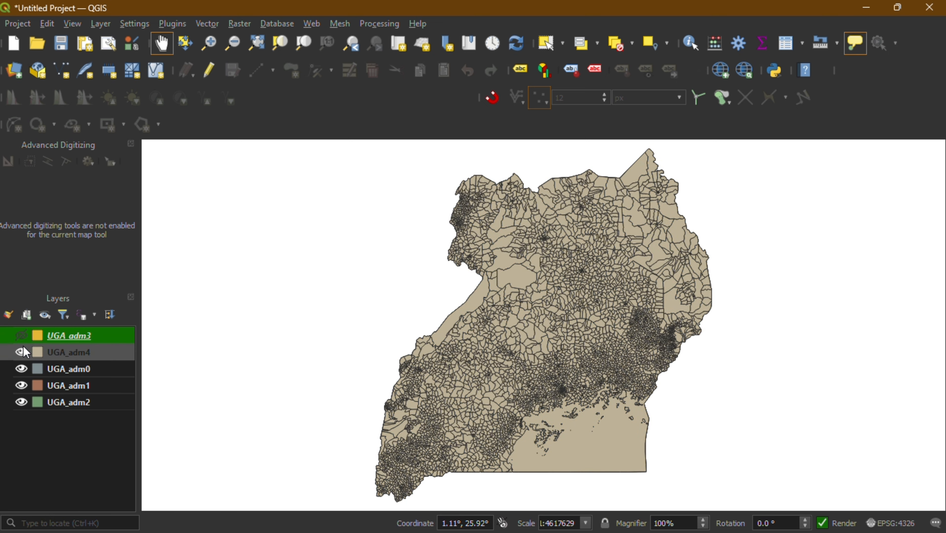
pyautogui.click(23, 351)
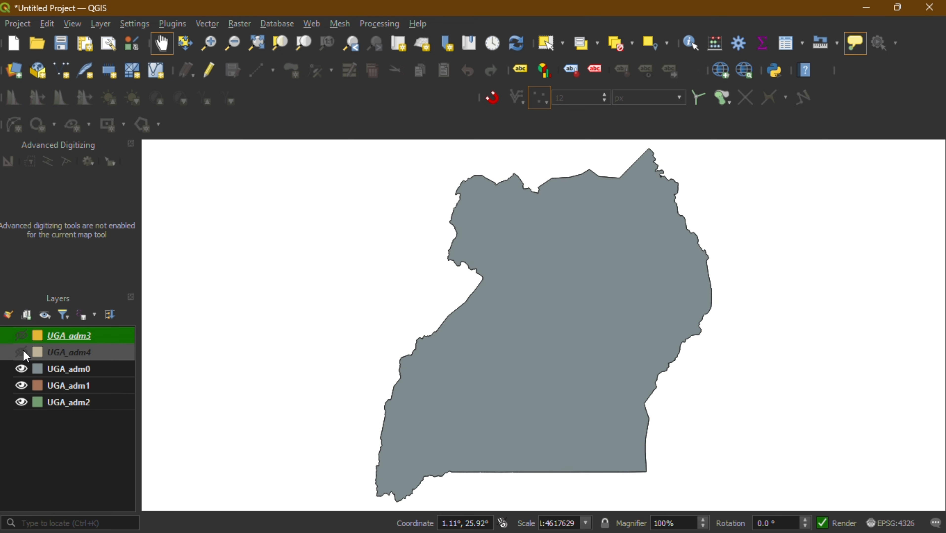
pyautogui.click(20, 368)
pyautogui.click(22, 385)
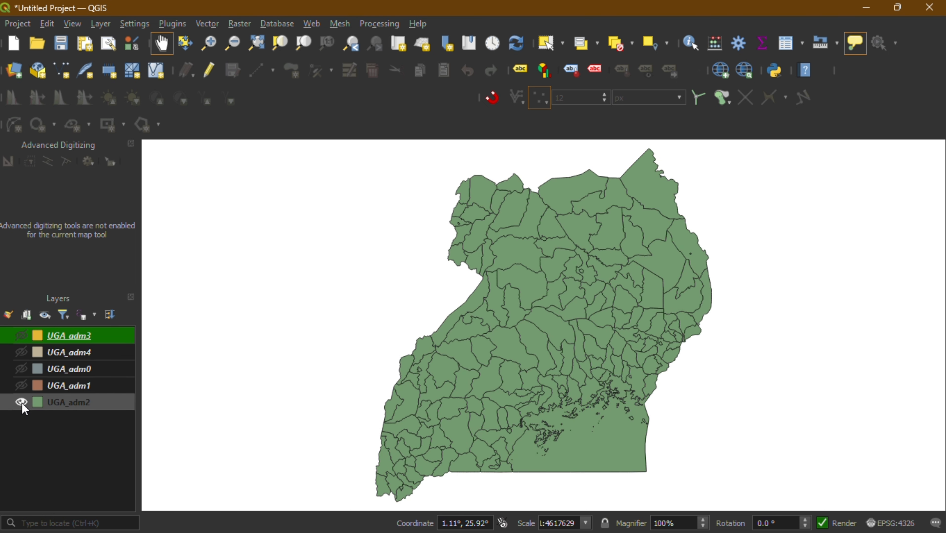
pyautogui.click(22, 402)
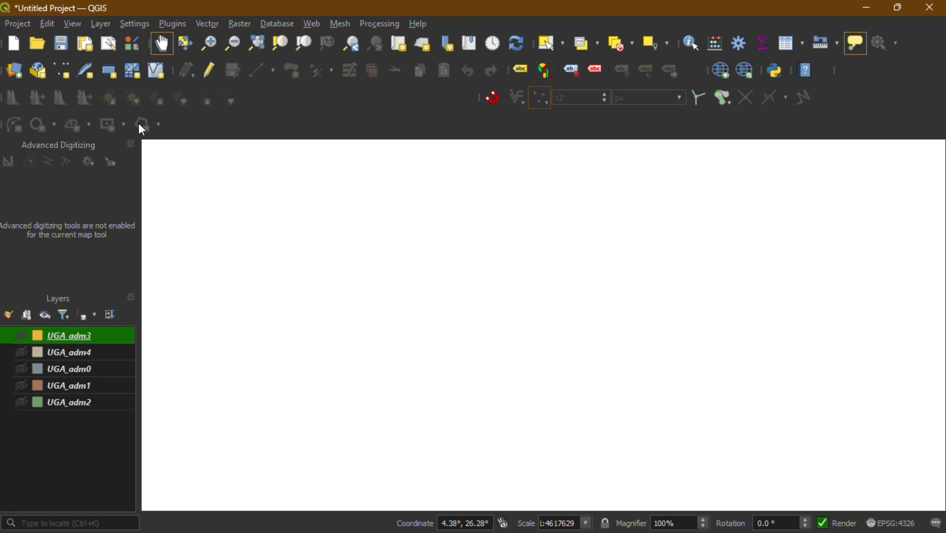
# Step: Open the Data Source Manager's vector source and browse for a dataset in the UGA_adm folder on the Desktop
pyautogui.click(22, 78)
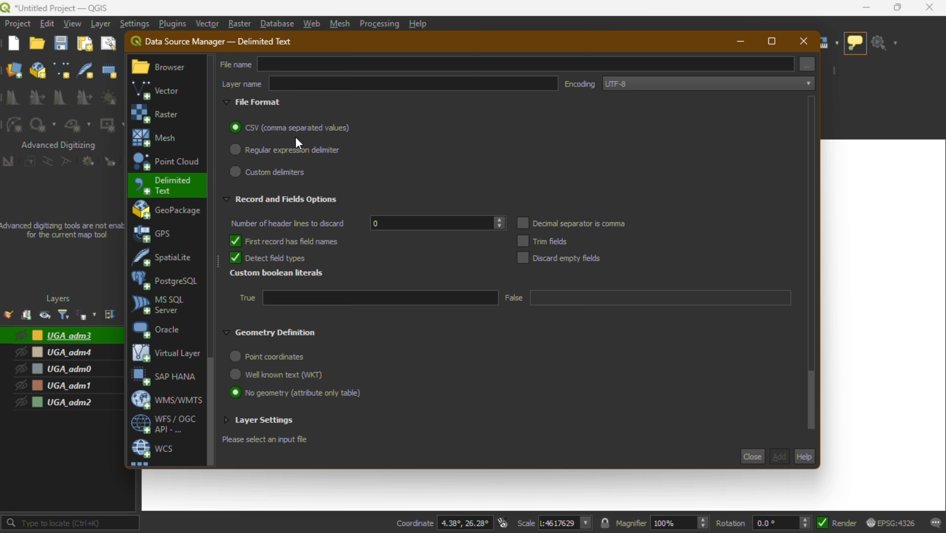
pyautogui.click(168, 98)
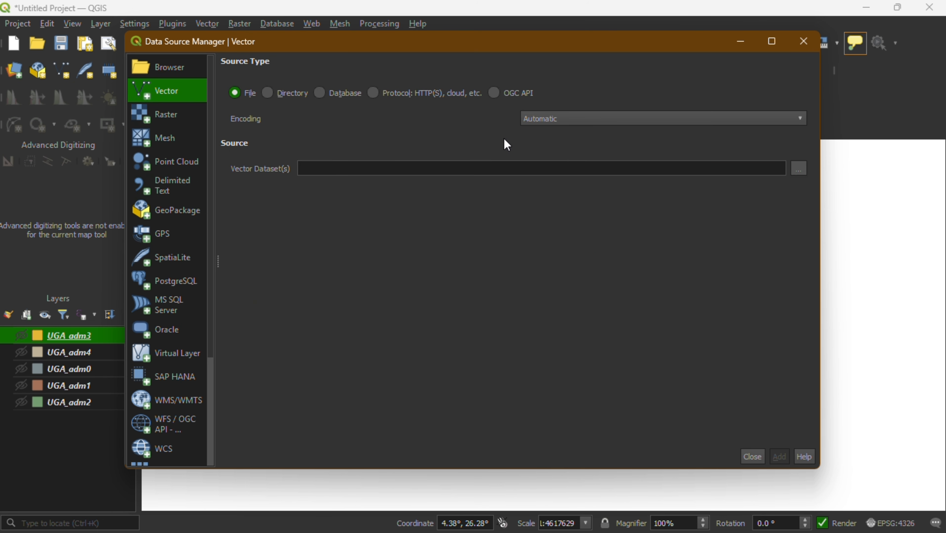
pyautogui.click(800, 171)
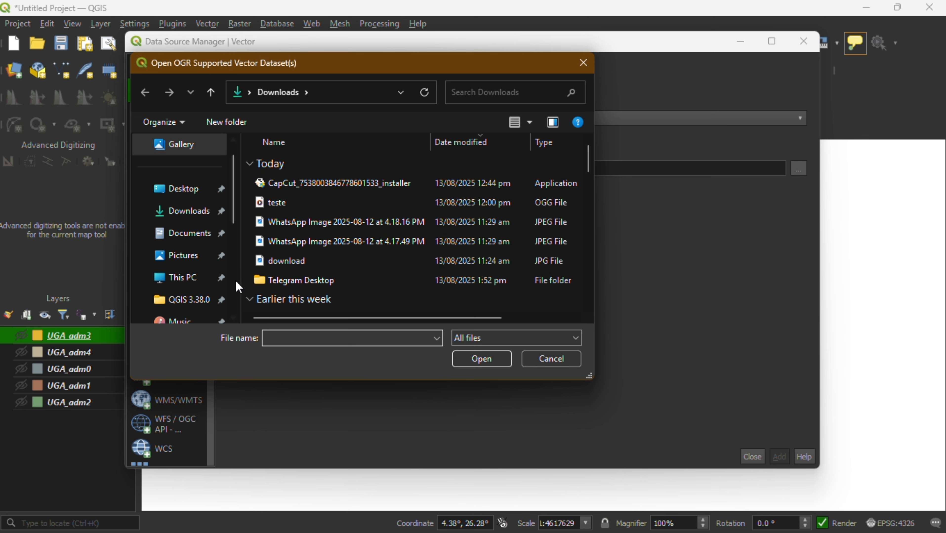
pyautogui.click(192, 198)
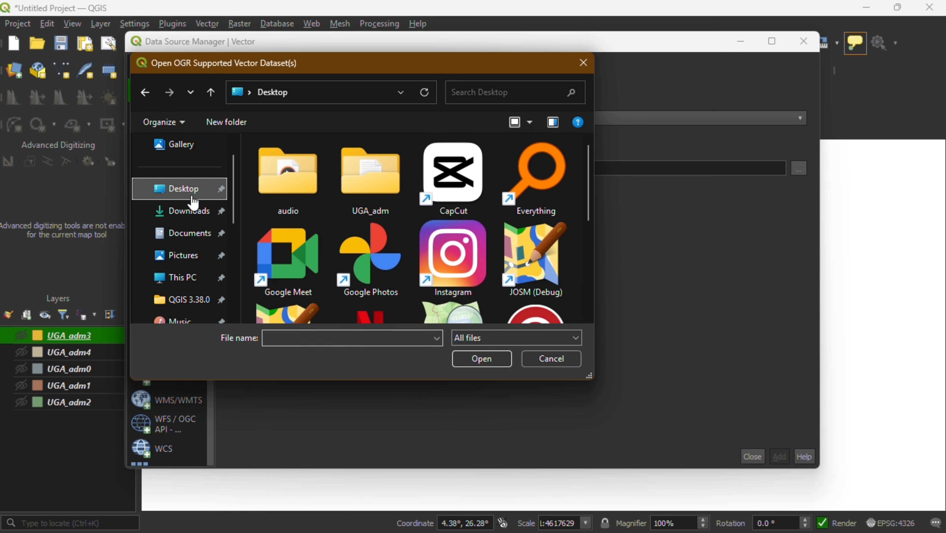
pyautogui.doubleClick(377, 166)
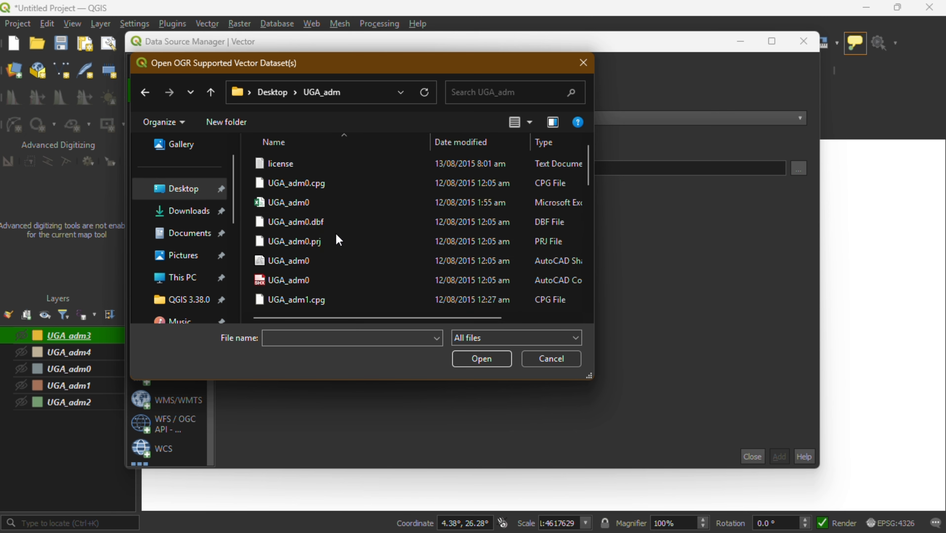
# Step: Choose the shapefile UGA_adm0.shp as the vector dataset, add it to the map, and close the Data Source Manager
pyautogui.click(303, 278)
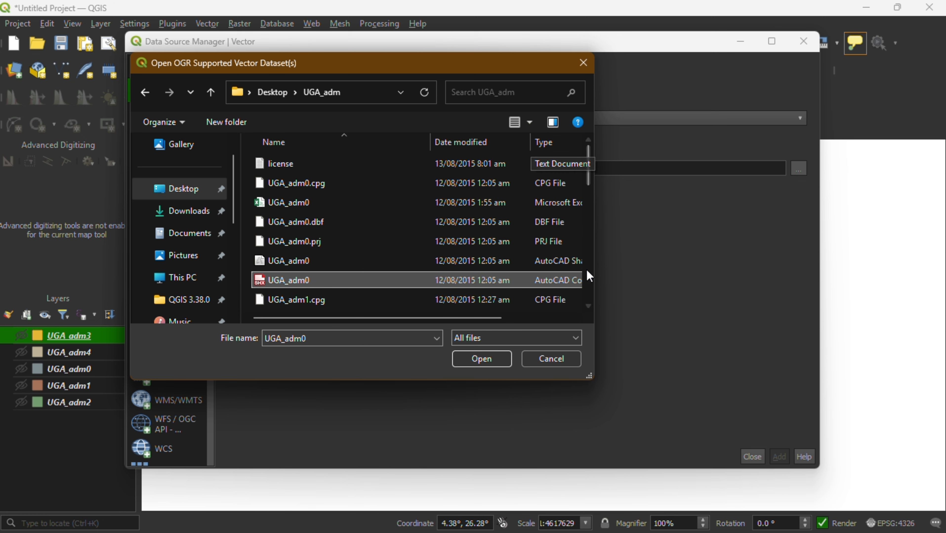
pyautogui.hscroll(3, 574, 314)
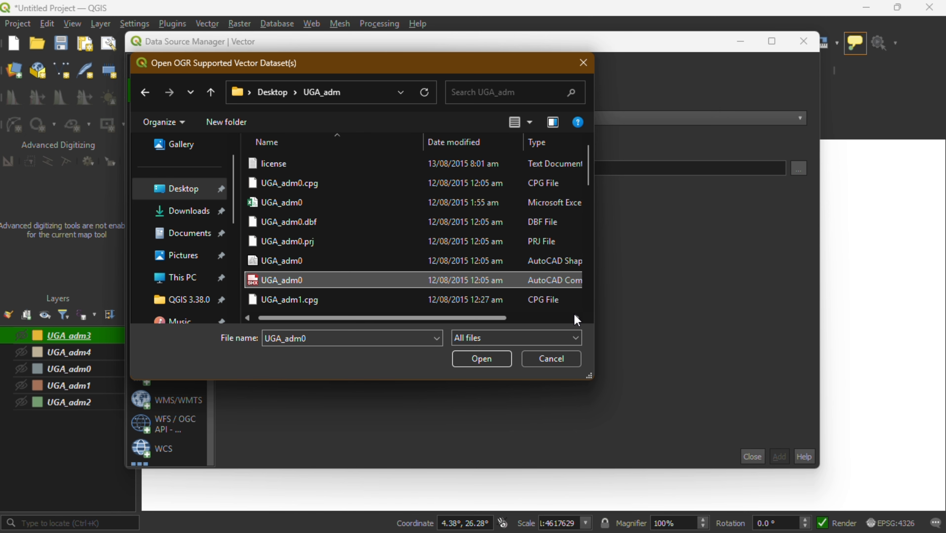
pyautogui.hscroll(1, 574, 314)
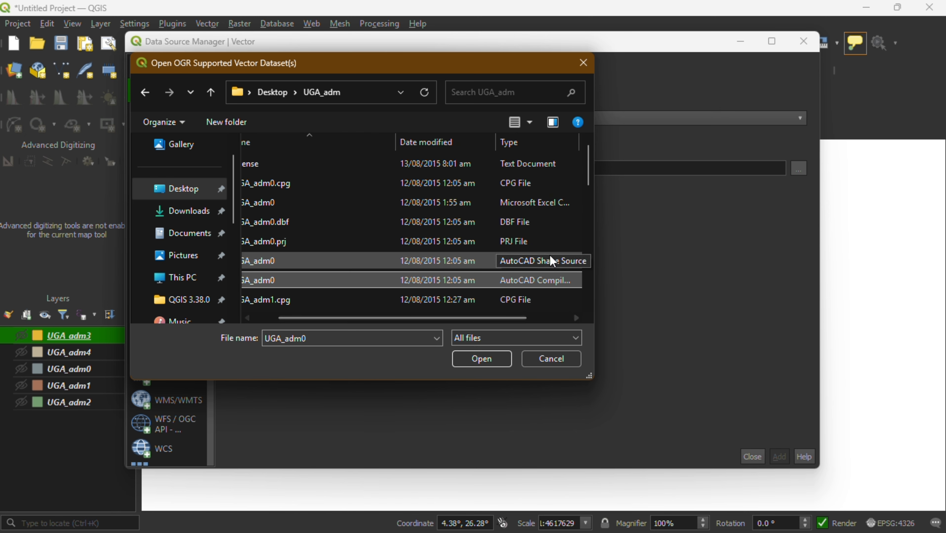
pyautogui.click(407, 263)
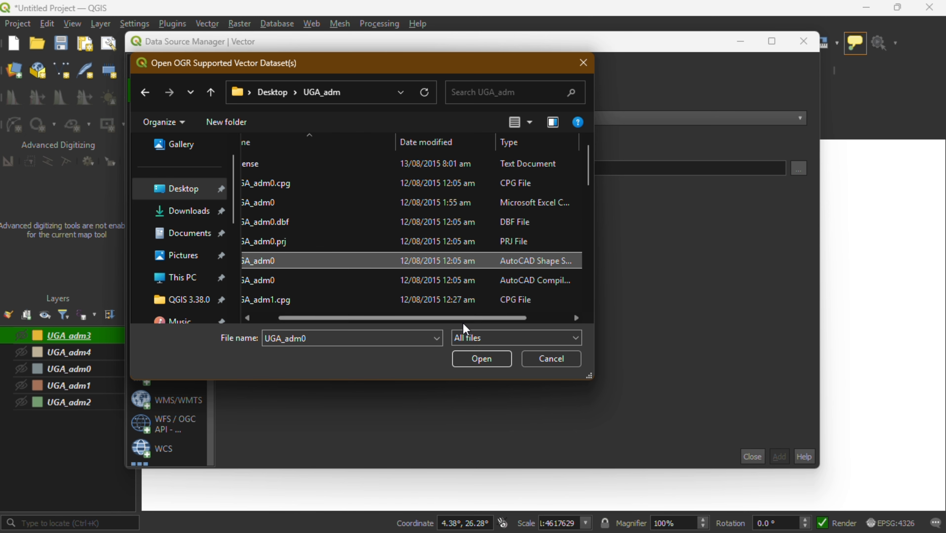
pyautogui.click(478, 359)
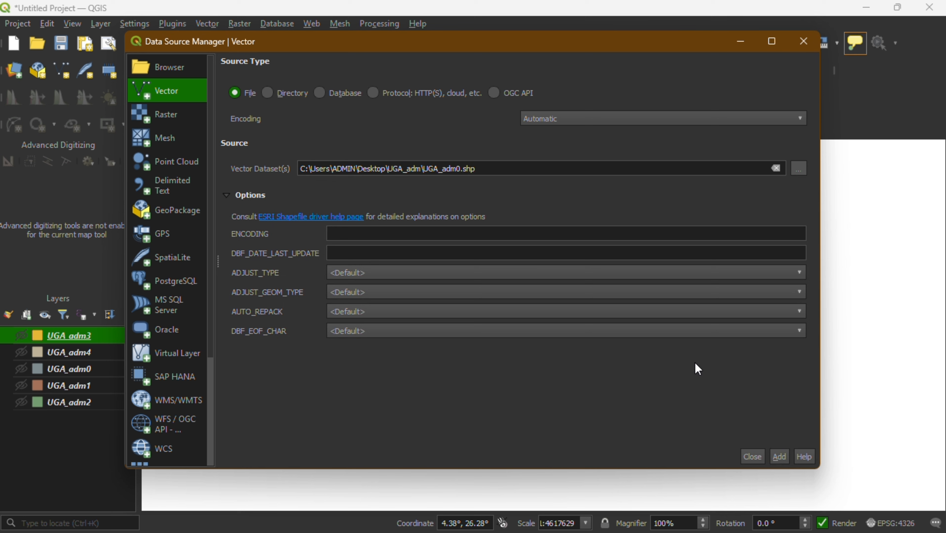
pyautogui.click(775, 454)
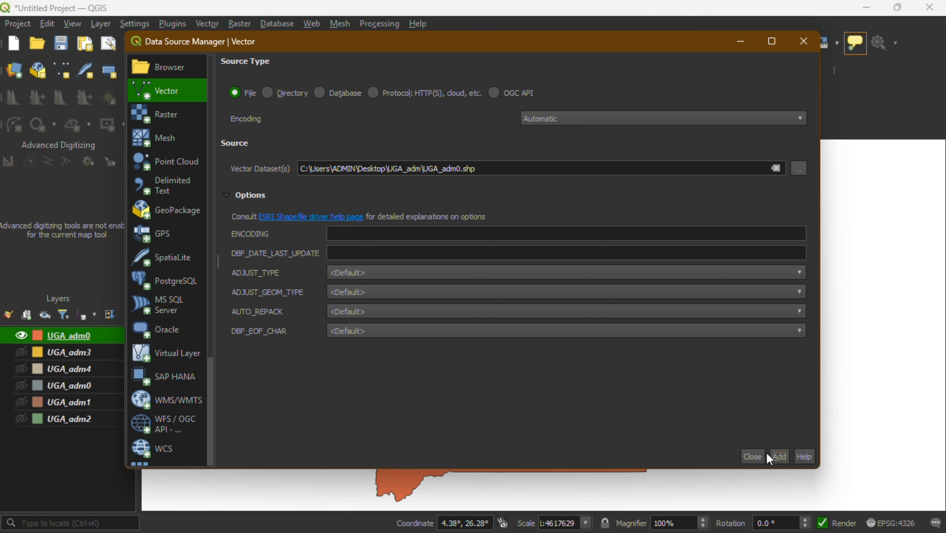
pyautogui.click(754, 456)
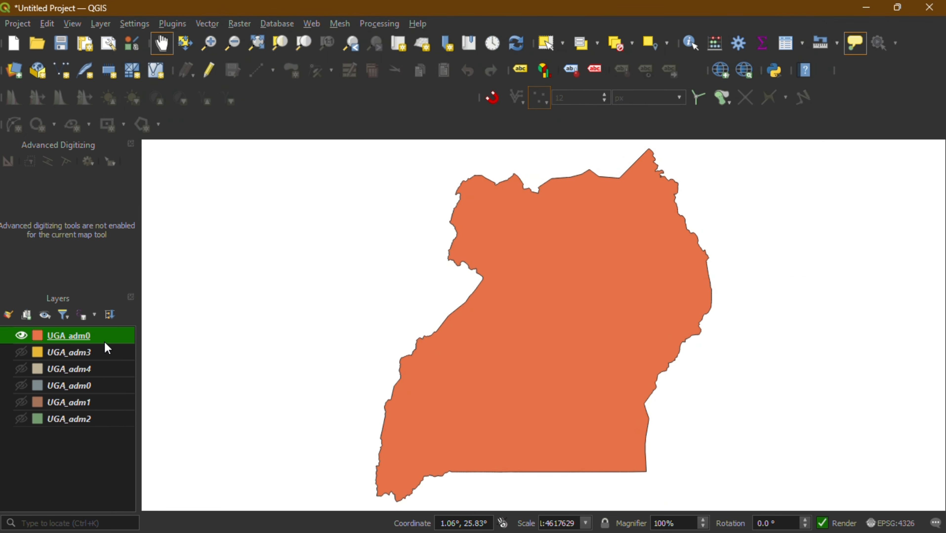
# Step: Review the attribute table of the newly added UGA_adm0 layer, close it, and check the country polygon's map tip
pyautogui.rightClick(82, 336)
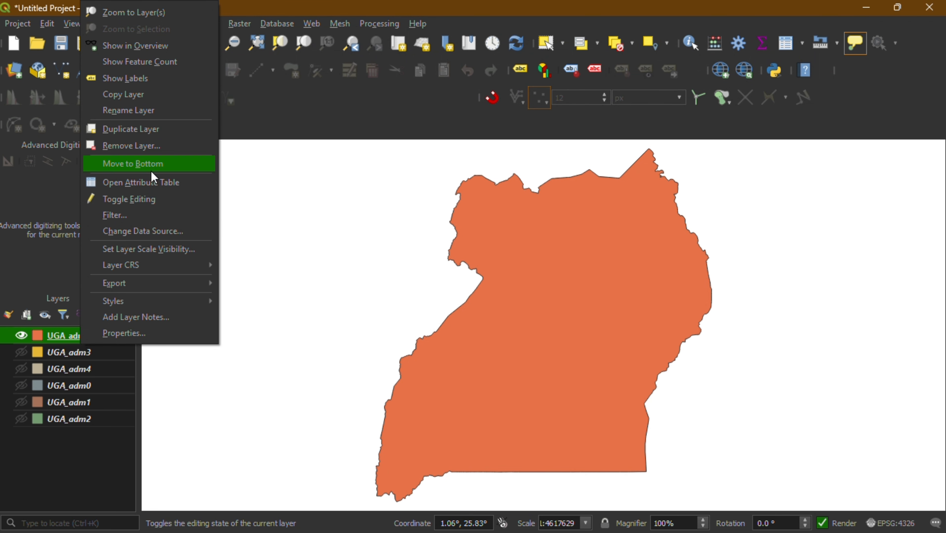
pyautogui.click(152, 180)
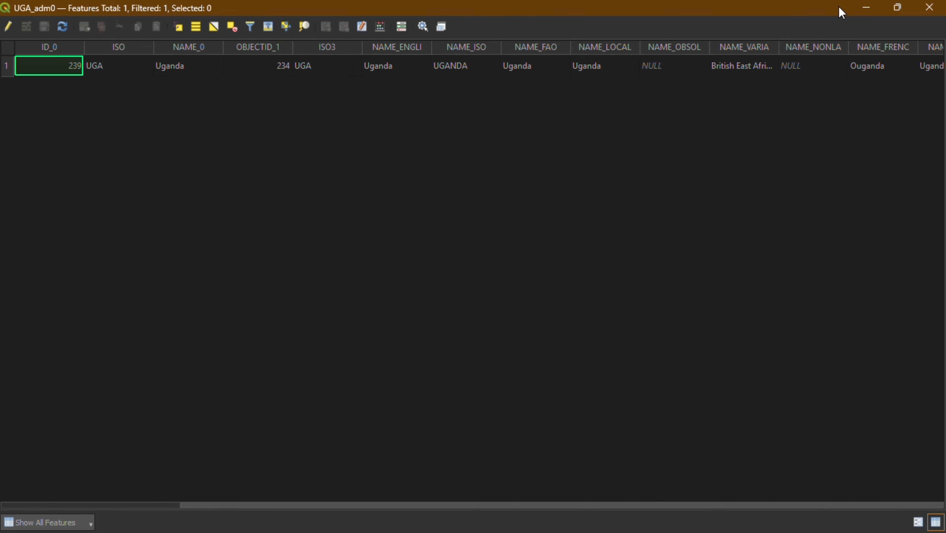
pyautogui.click(922, 9)
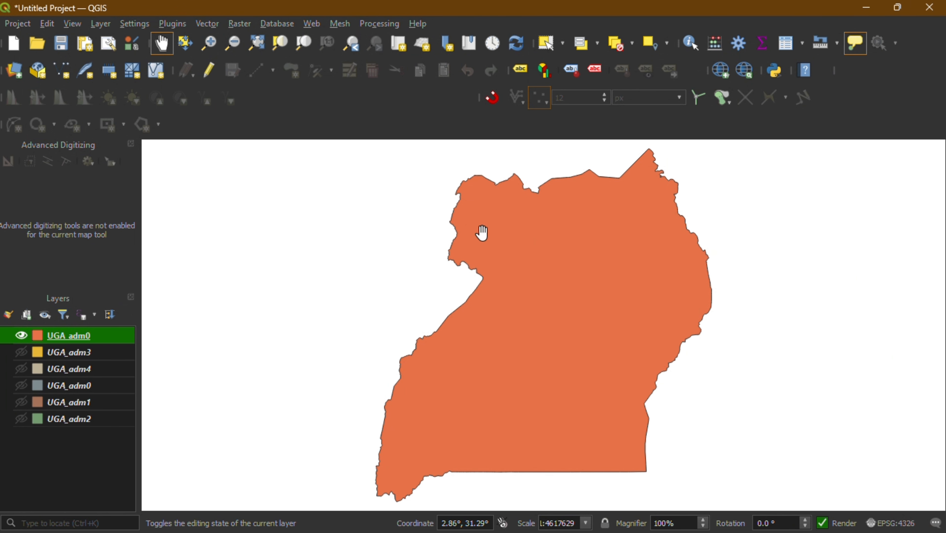
pyautogui.moveTo(475, 235)
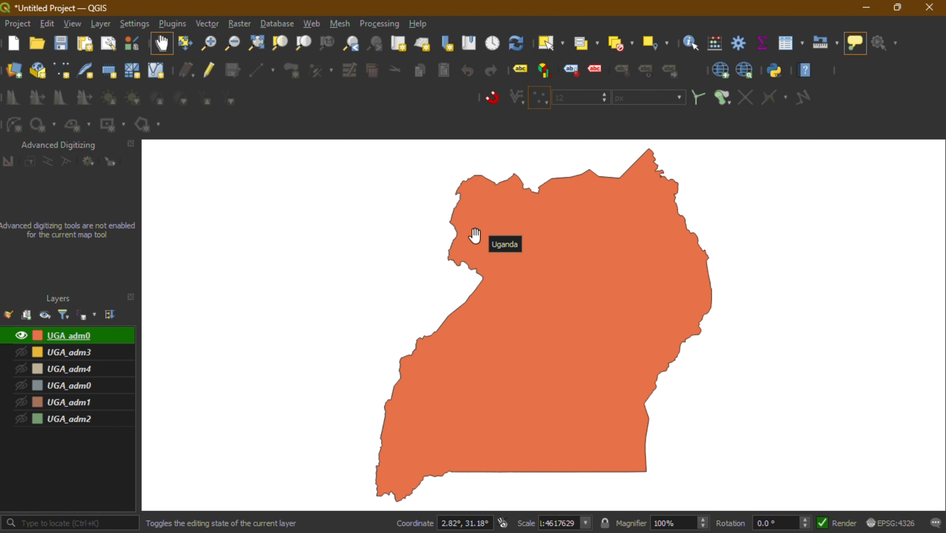